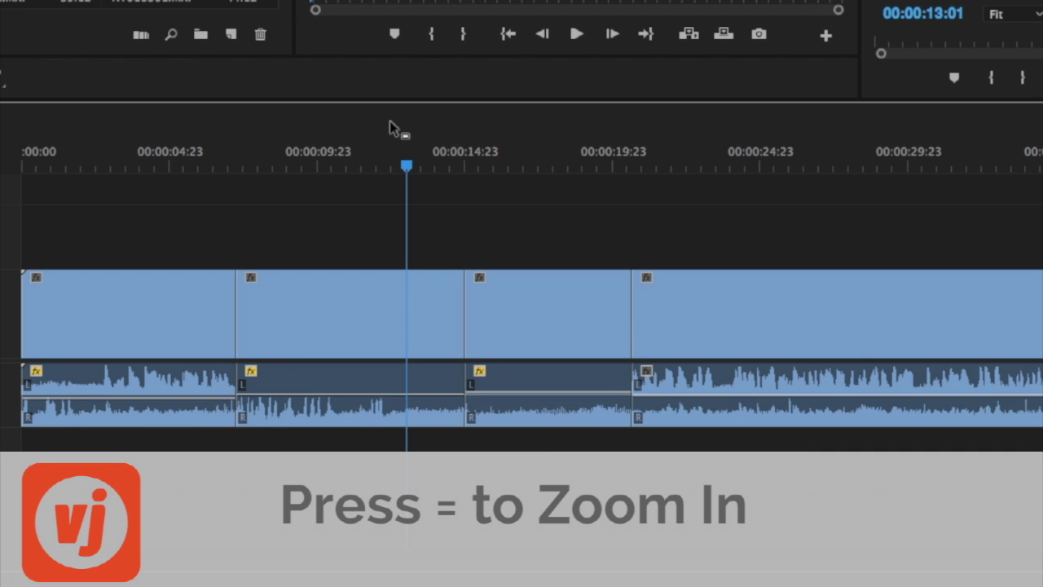
# Zoom the timeline in and out with = and -, ending close around the playhead at about 13 seconds
pyautogui.press('=')
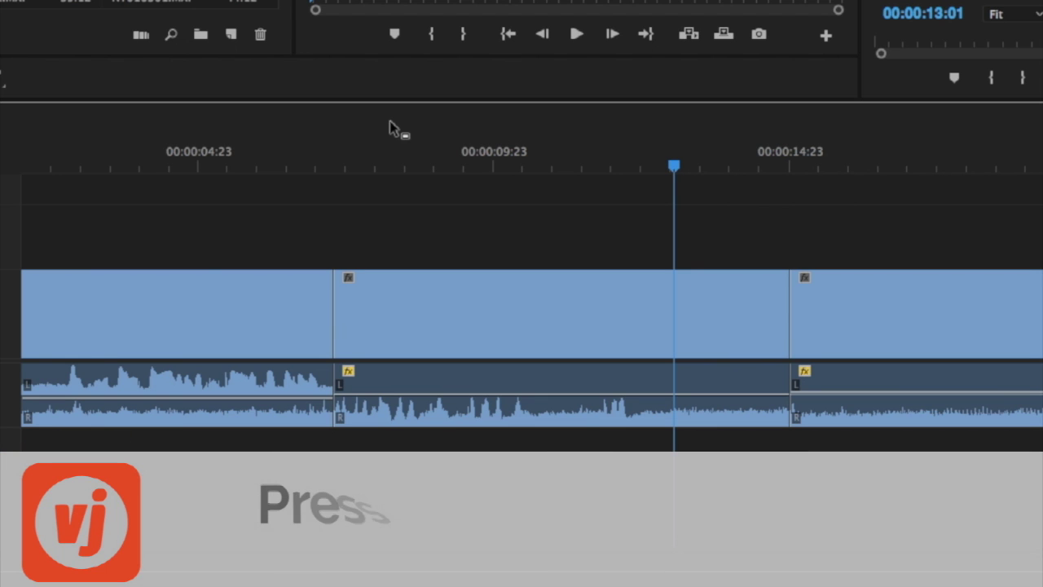
pyautogui.press('-')
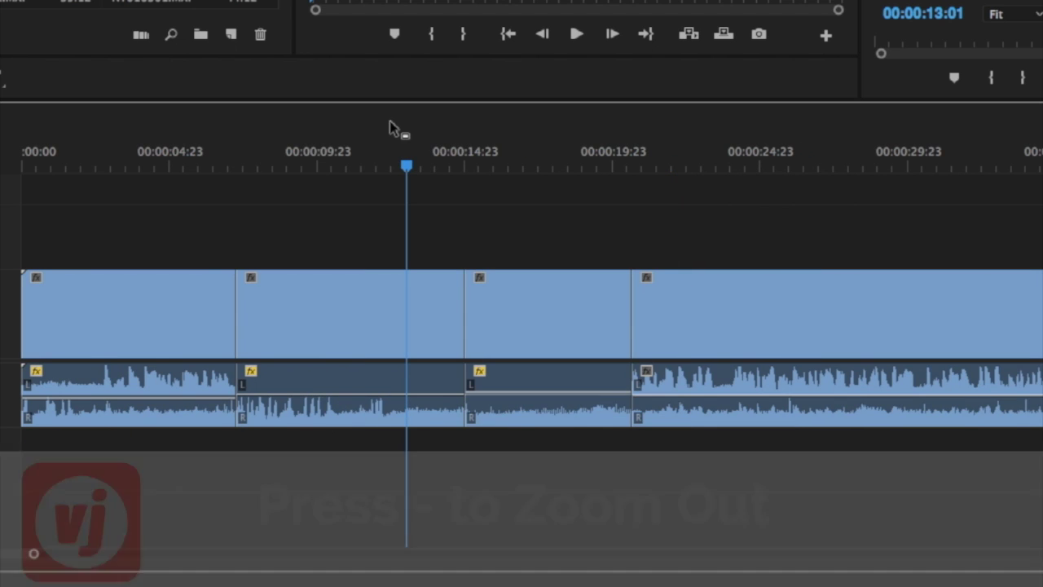
pyautogui.press('=')
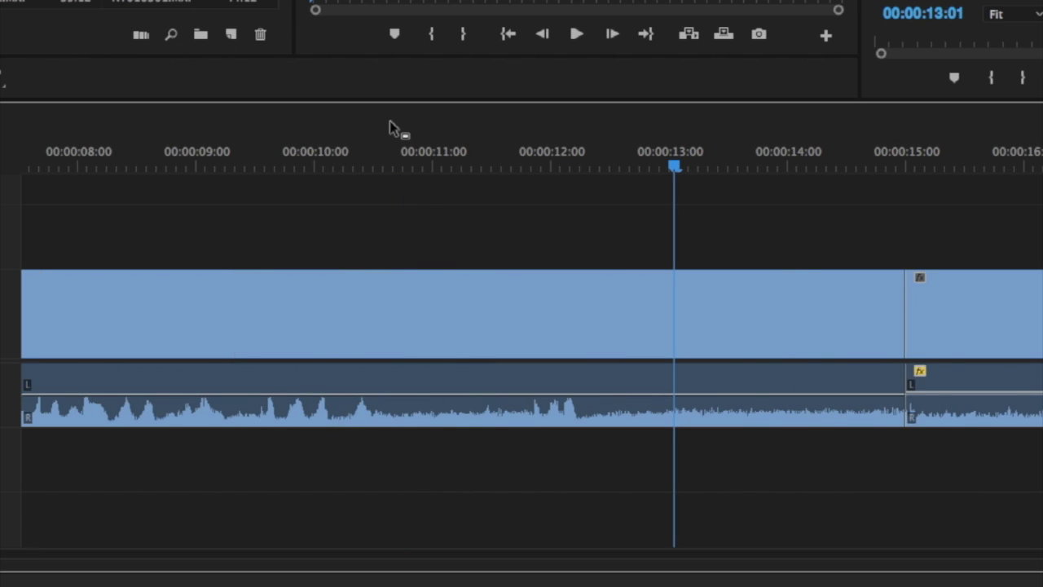
pyautogui.press('-')
pyautogui.press('-')
pyautogui.press('-')
pyautogui.press('-')
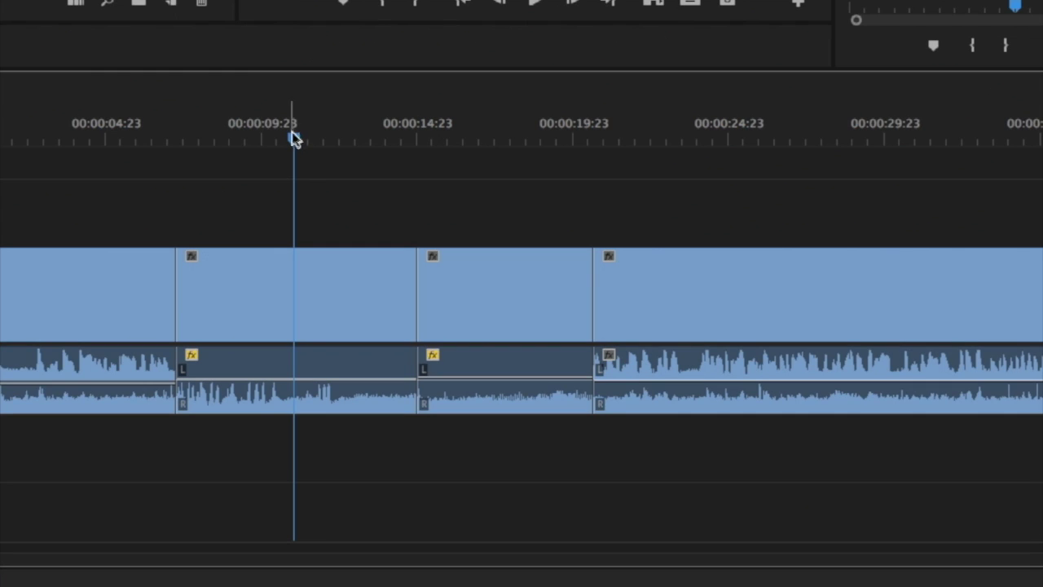
# Match frame at 00:00:17:23 to load NY018001.MXF into the Source Monitor
pyautogui.moveTo(303, 140); pyautogui.dragTo(506, 180)
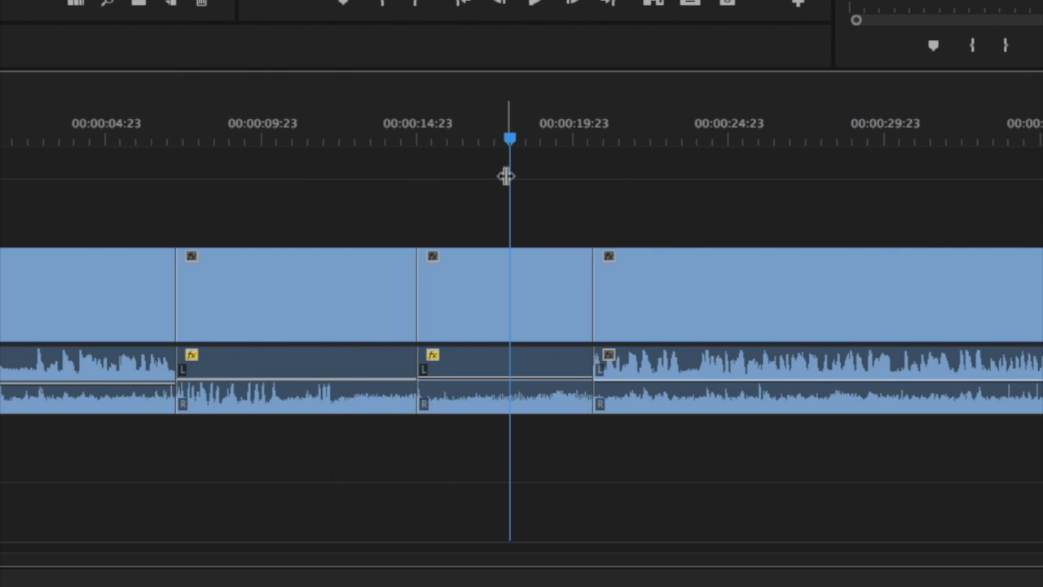
pyautogui.press('f')
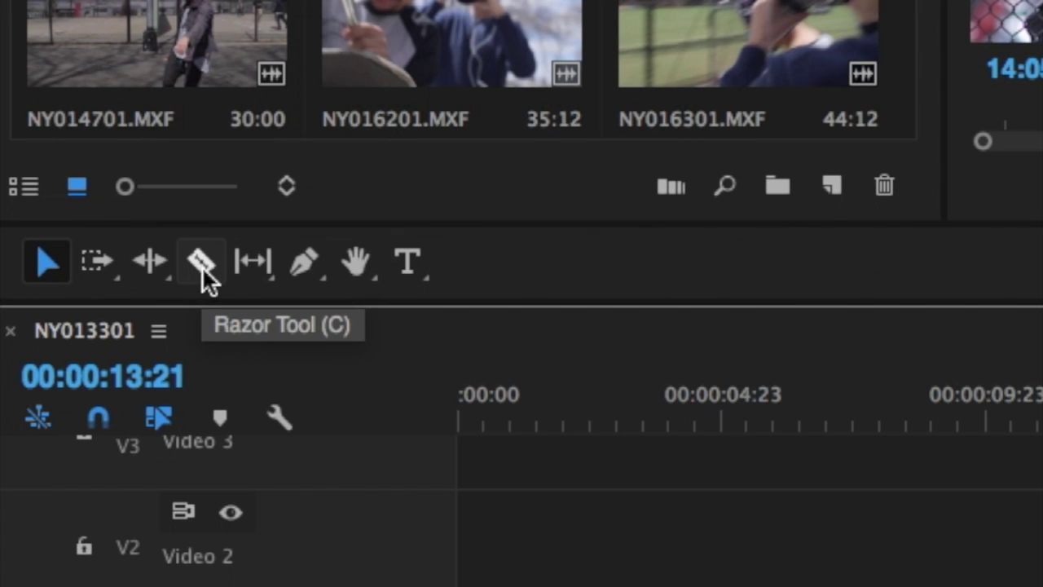
# Split the second clip with the Razor tool and add an edit at the playhead past 00:00:09:23
pyautogui.click(203, 271)
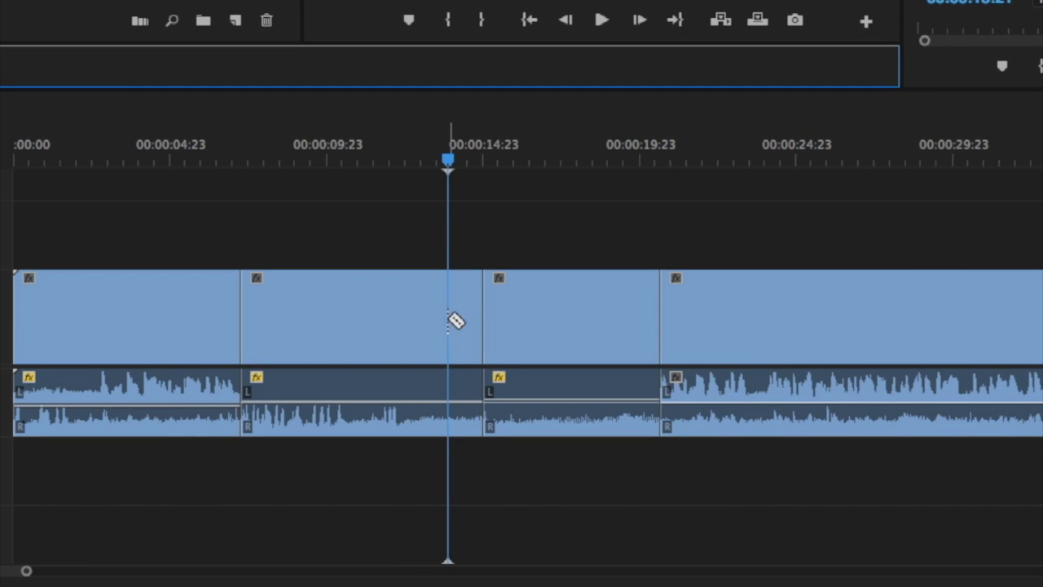
pyautogui.click(1042, 586)
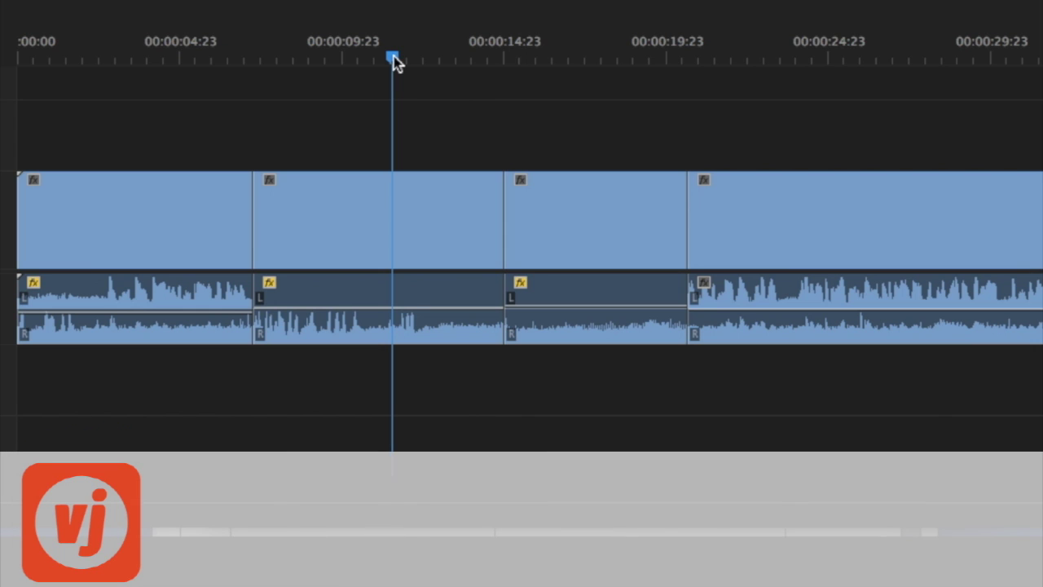
pyautogui.press('super+k')
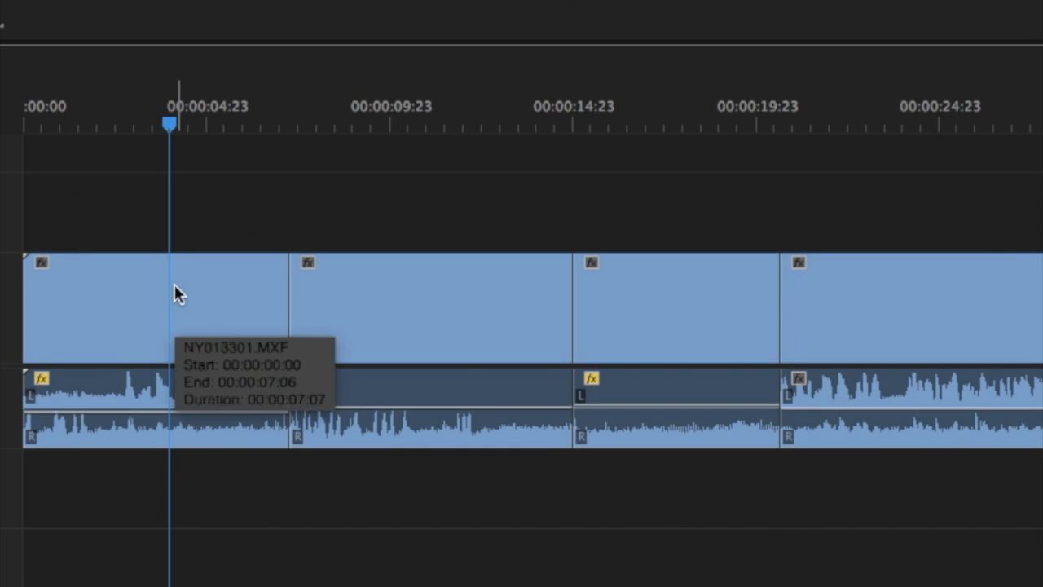
# Copy the first clip and paste its Motion, Volume and Panner attributes onto the last two clips
pyautogui.click(234, 440)
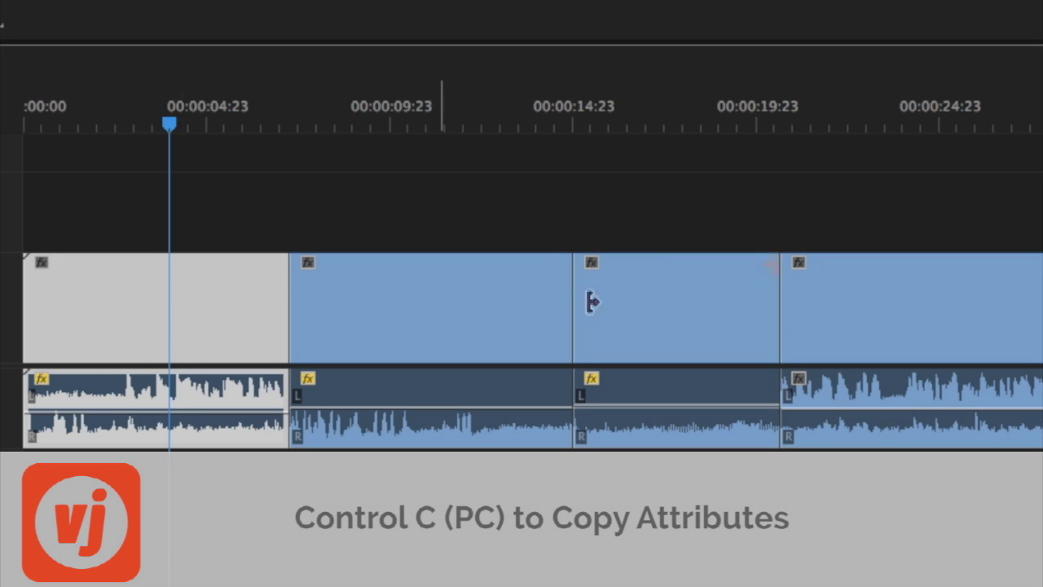
pyautogui.moveTo(687, 210); pyautogui.dragTo(944, 401)
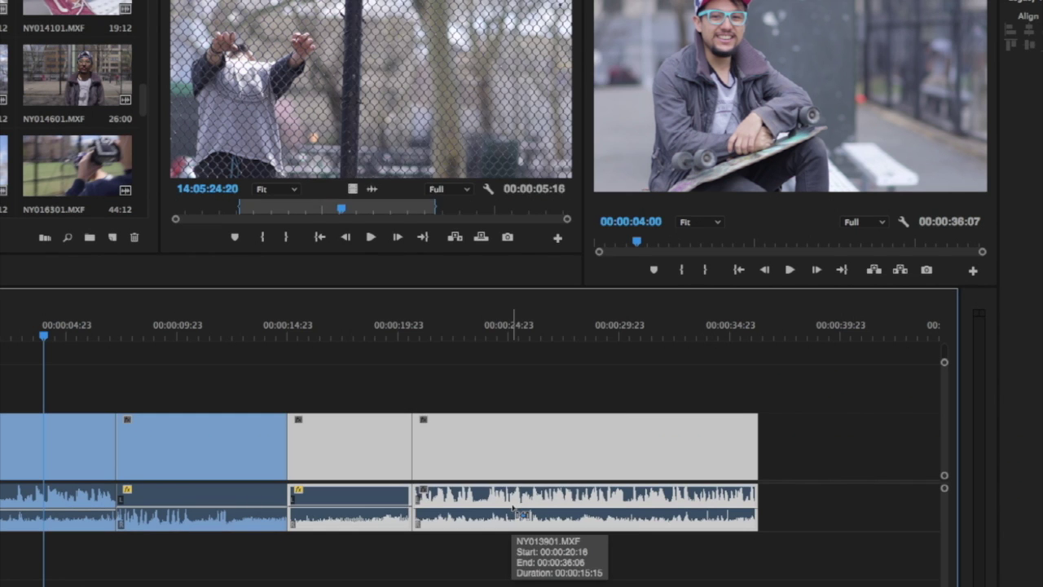
pyautogui.press('alt+super+v')
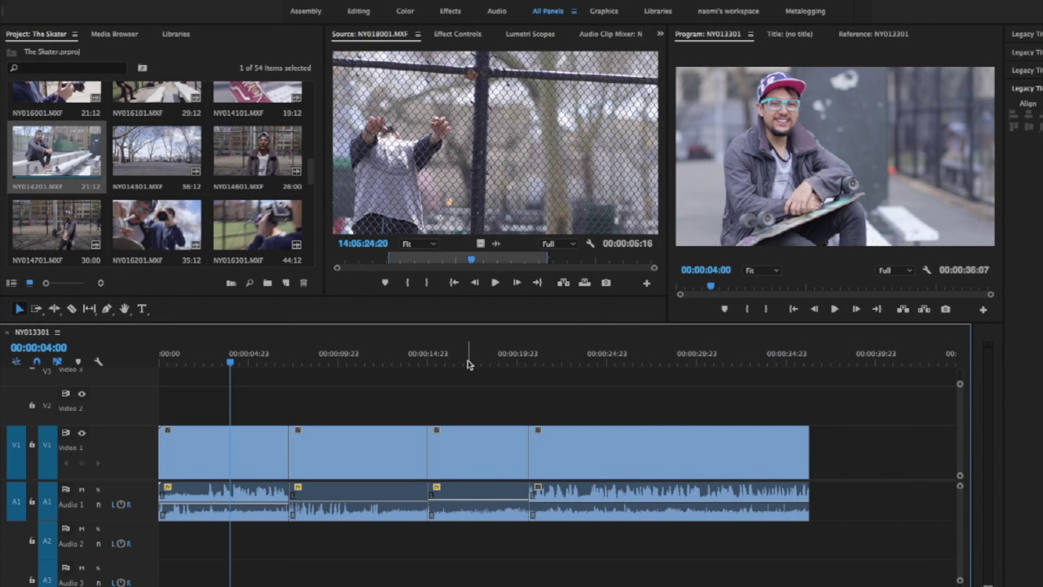
# Check the third clip's Speed/Duration: 100% speed and 00:00:05:16 duration
pyautogui.click(471, 445)
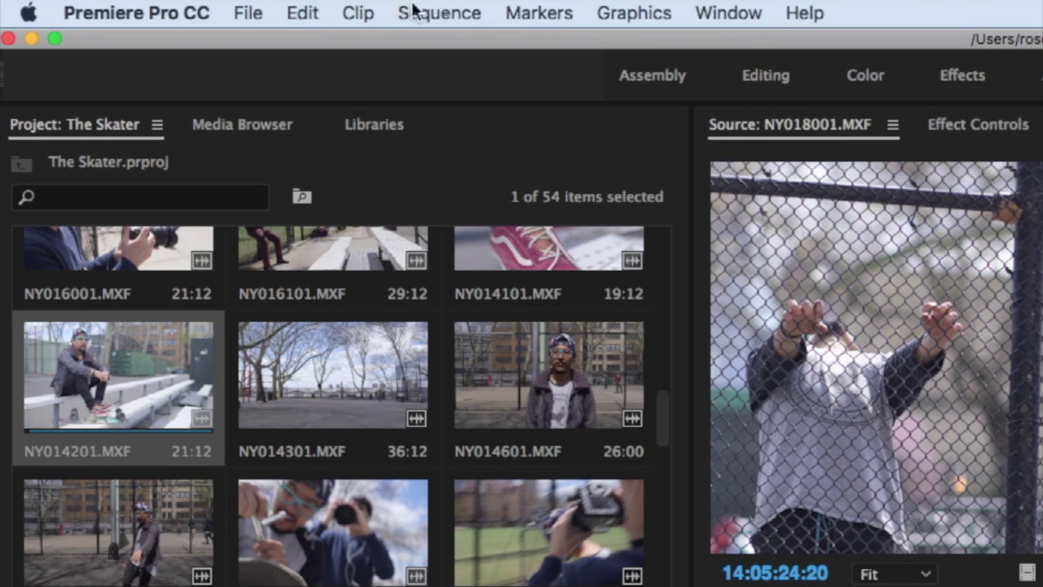
pyautogui.click(359, 13)
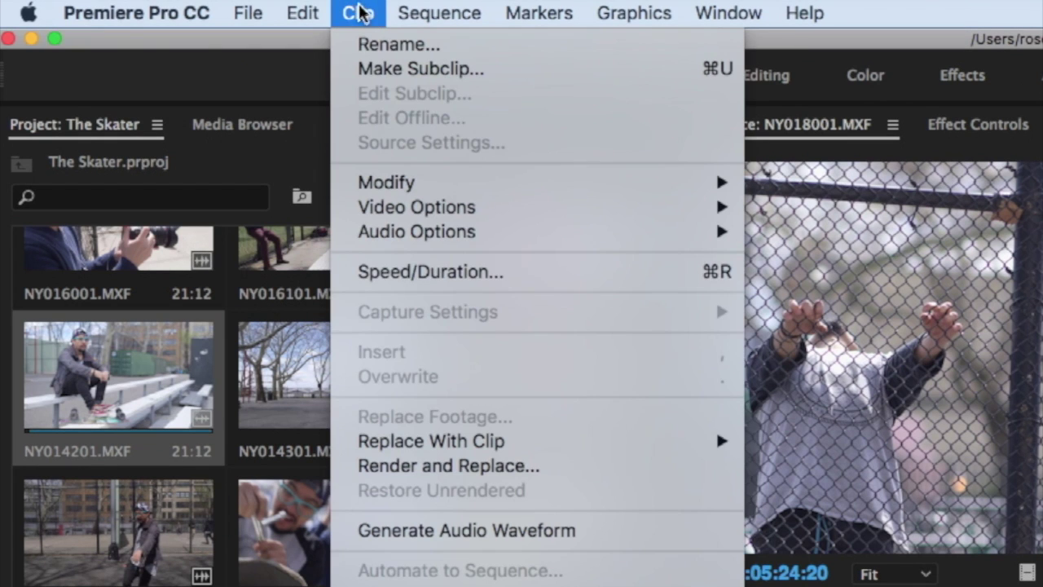
pyautogui.click(648, 279)
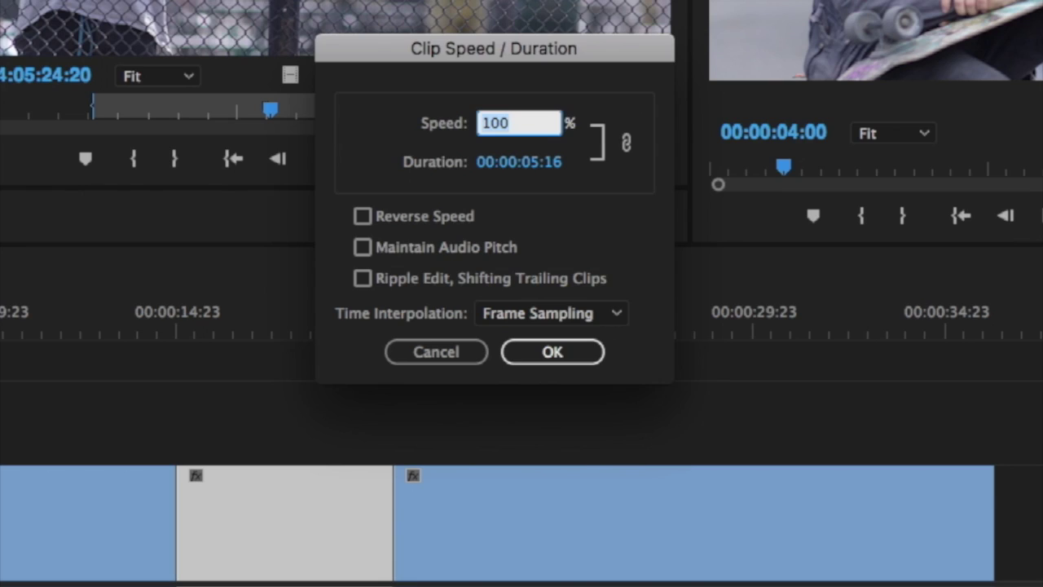
pyautogui.press('Return')
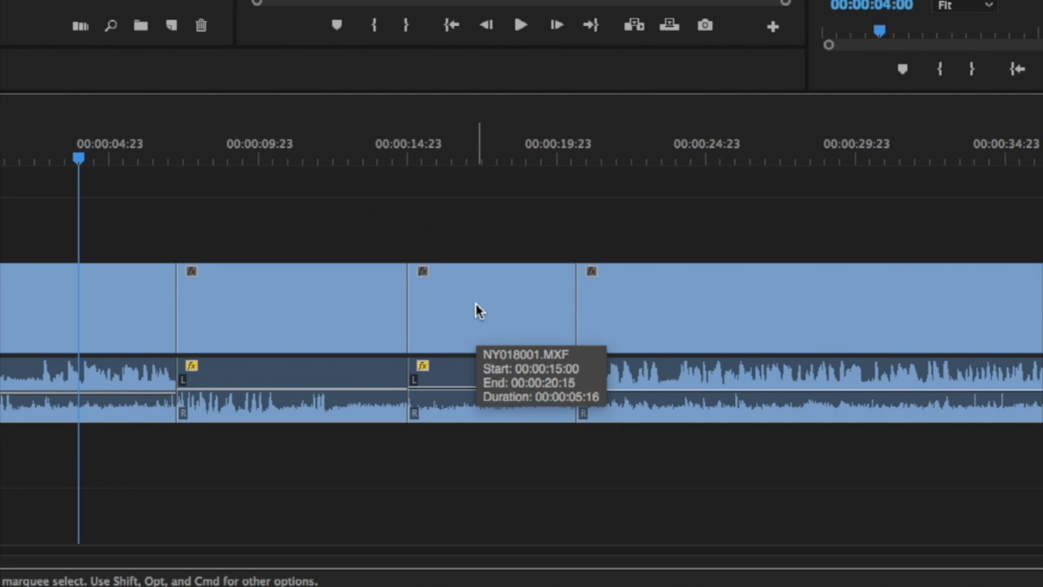
pyautogui.click(478, 311)
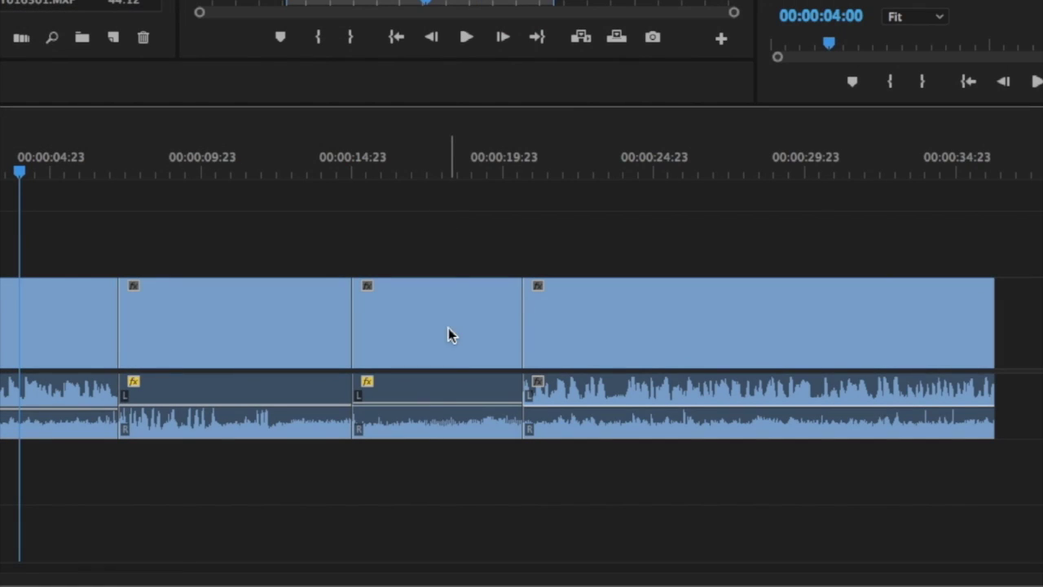
# Nudge the middle clip's volume up and down in small steps with ] and [, reaching -6.65 dB
pyautogui.click(432, 411)
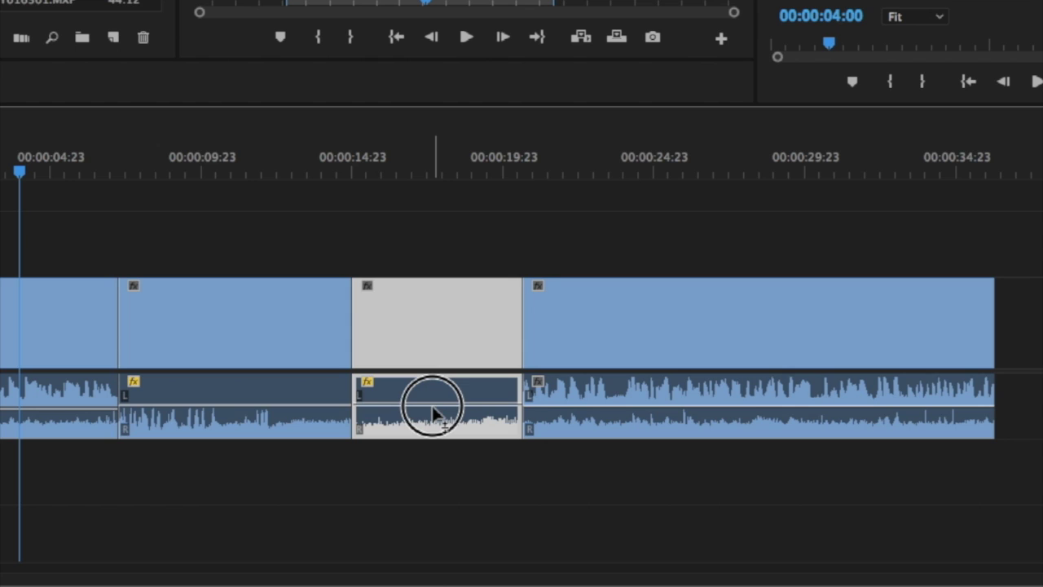
pyautogui.press(']')
pyautogui.press(']')
pyautogui.press(']')
pyautogui.press(']')
pyautogui.press('[')
pyautogui.press('[')
pyautogui.press('[')
pyautogui.press('[')
pyautogui.press('[')
pyautogui.press('[')
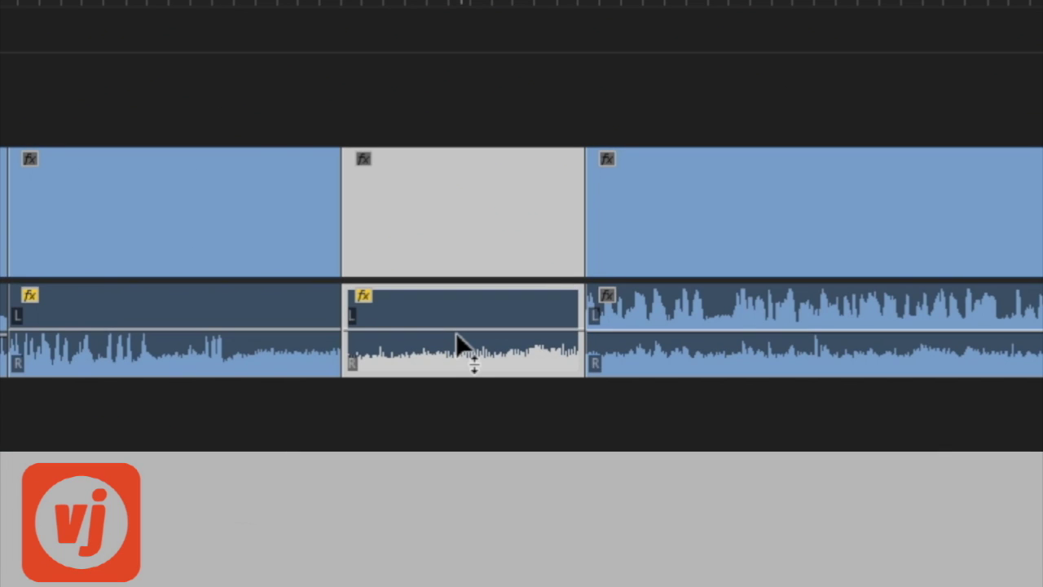
pyautogui.press(']')
pyautogui.press(']')
pyautogui.press(']')
pyautogui.press(']')
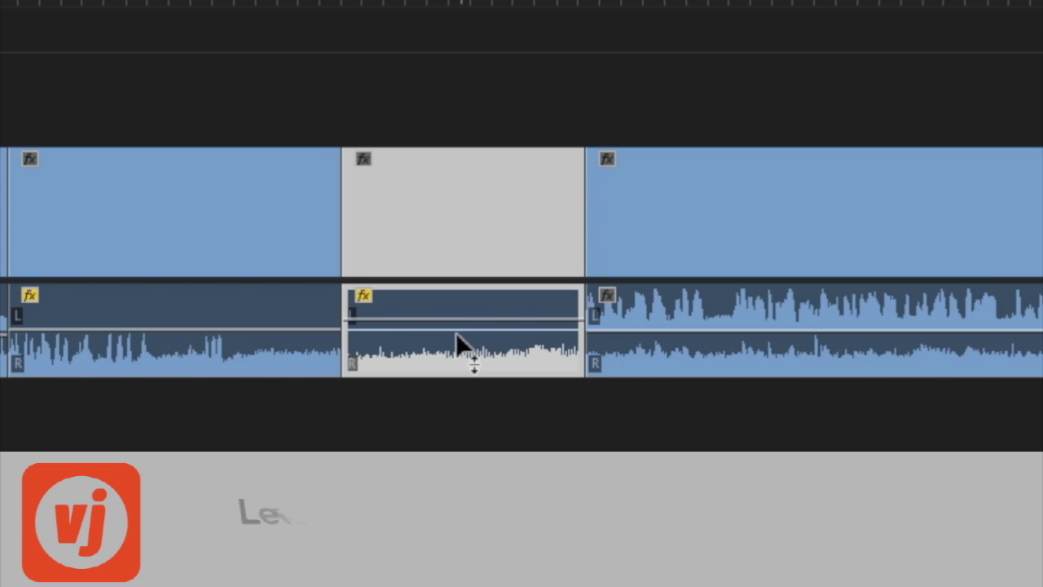
pyautogui.press('[')
pyautogui.press('[')
pyautogui.press('[')
pyautogui.press('[')
pyautogui.press('[')
pyautogui.press('[')
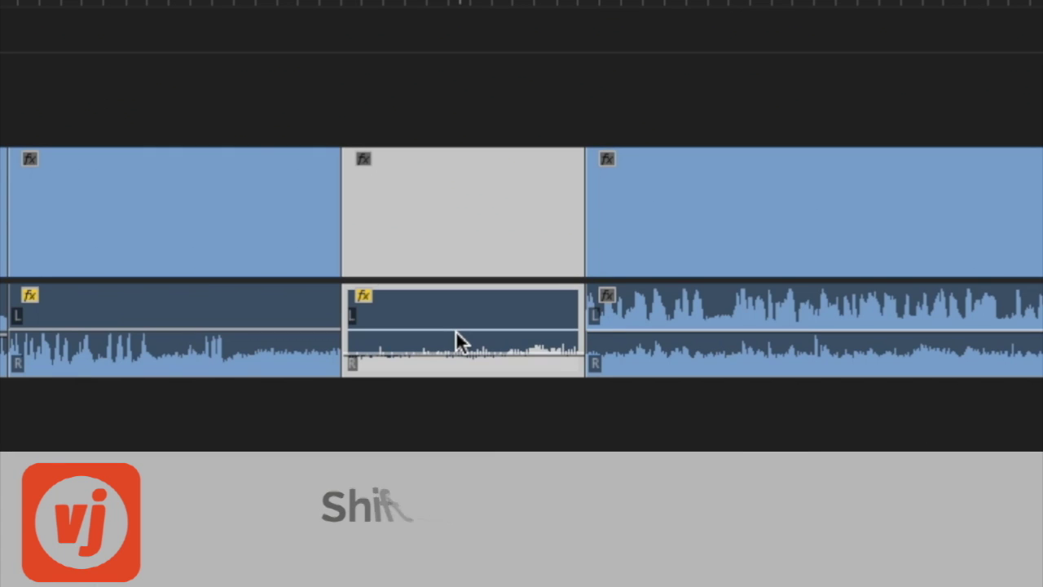
# Raise and lower the middle clip's volume in larger steps with Shift+] and Shift+[
pyautogui.hotkey('shift', ']')
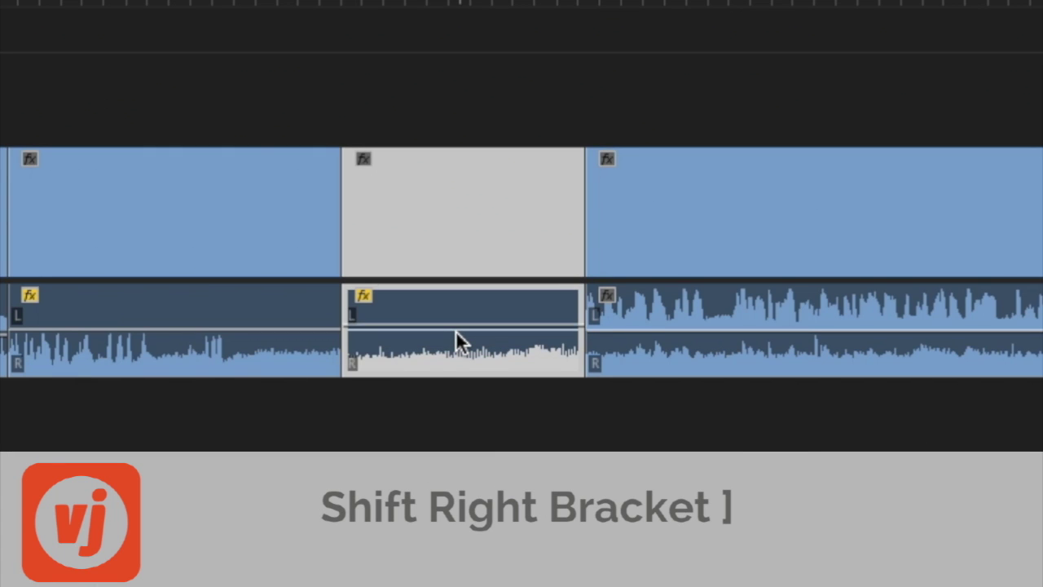
pyautogui.hotkey('shift', ']')
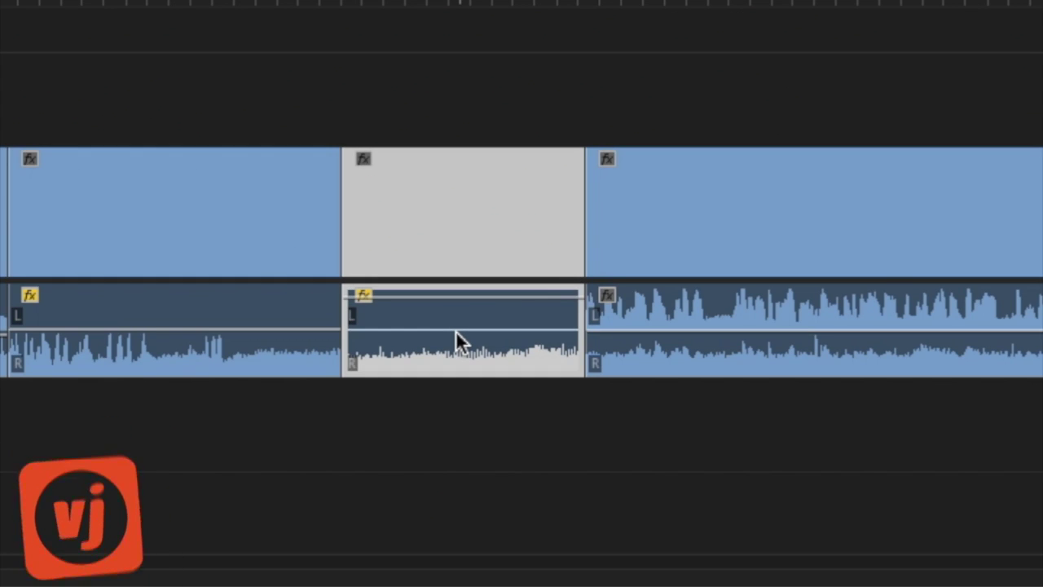
pyautogui.hotkey('shift', '[')
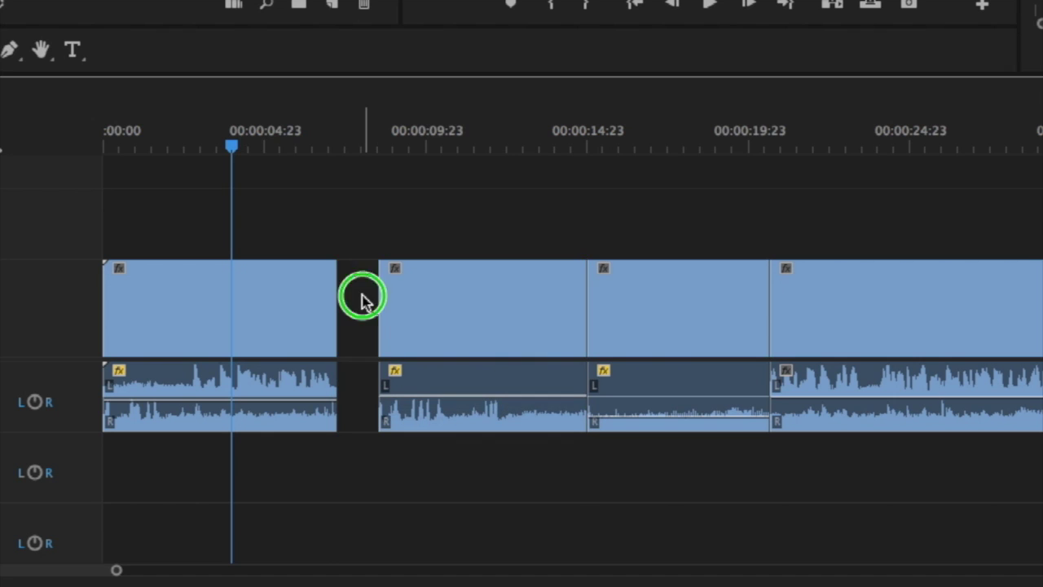
# Ripple Delete the gap, shorten the second clip's end, and ripple-delete the new gap
pyautogui.rightClick(363, 300)
pyautogui.click(443, 313)
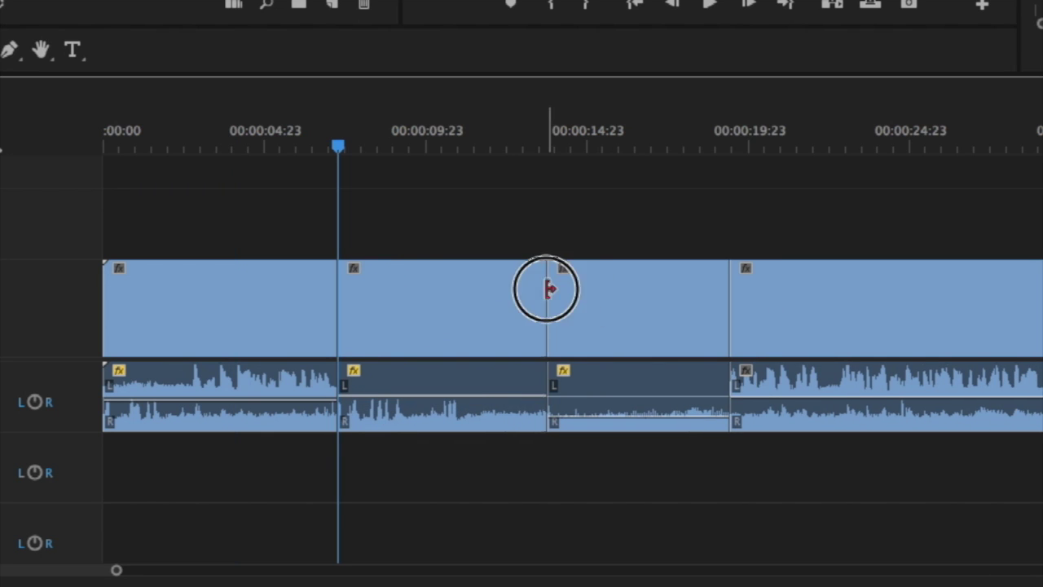
pyautogui.moveTo(546, 289); pyautogui.dragTo(491, 296)
pyautogui.rightClick(505, 292)
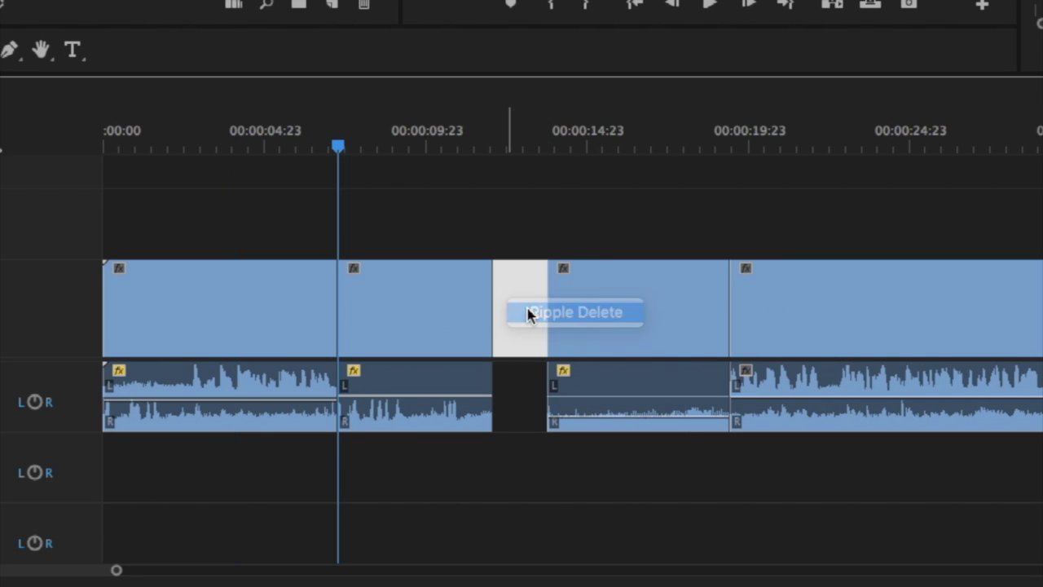
pyautogui.click(528, 315)
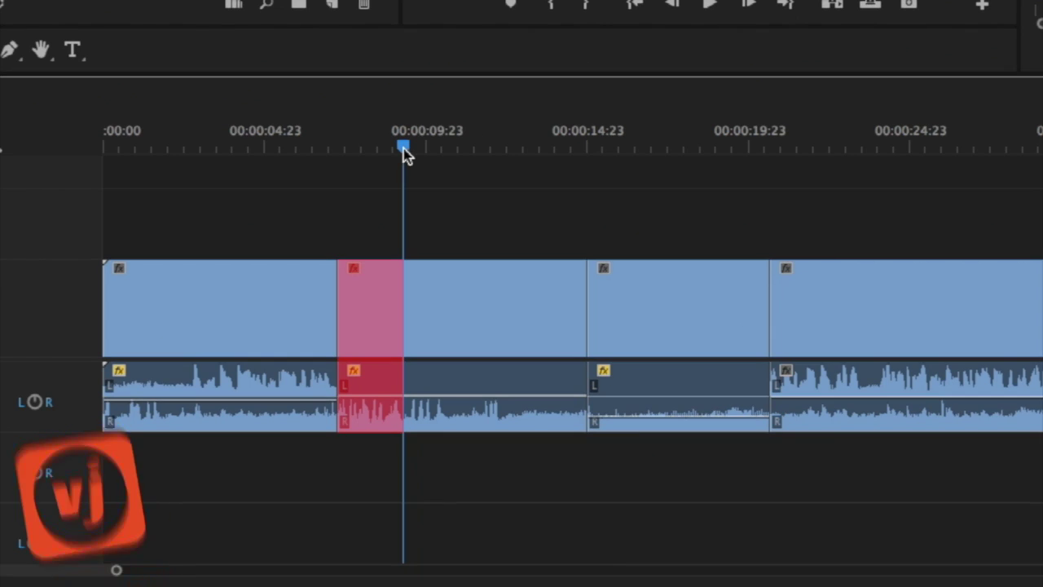
# Ripple-trim clip start with Q, then clip end at 00:00:12:19 with W
pyautogui.press('q')
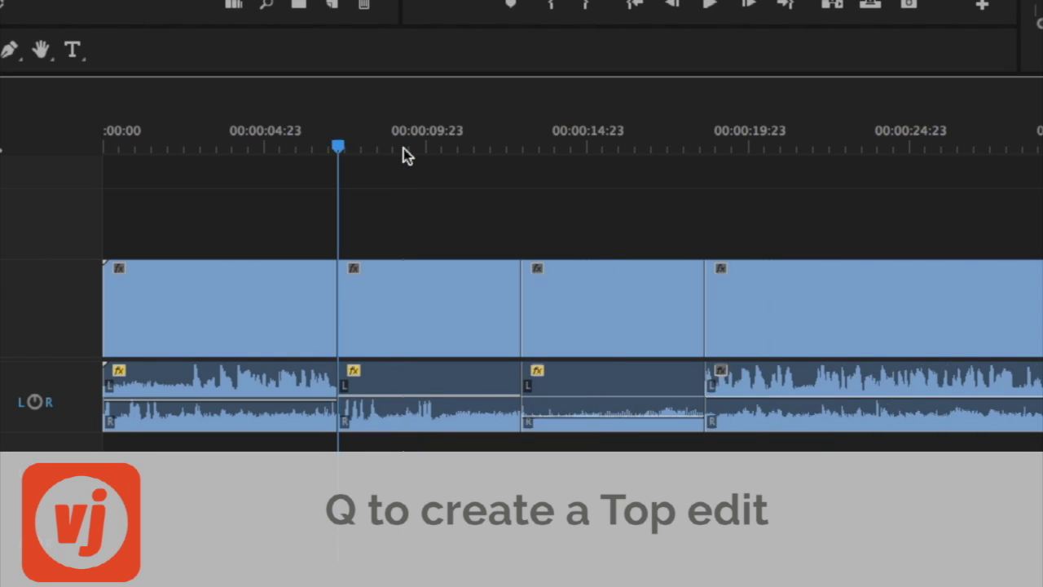
pyautogui.click(456, 240)
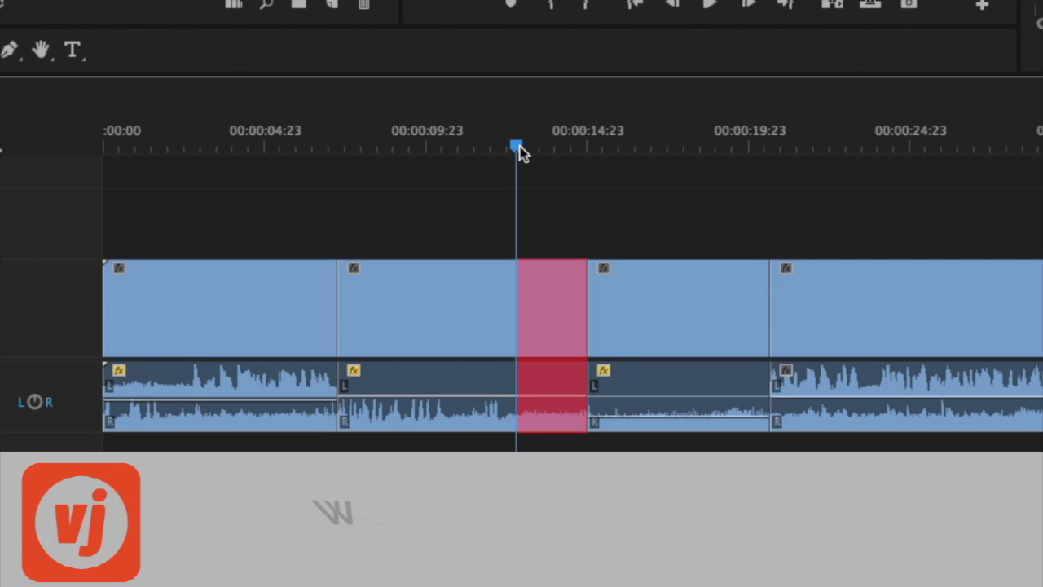
pyautogui.press('w')
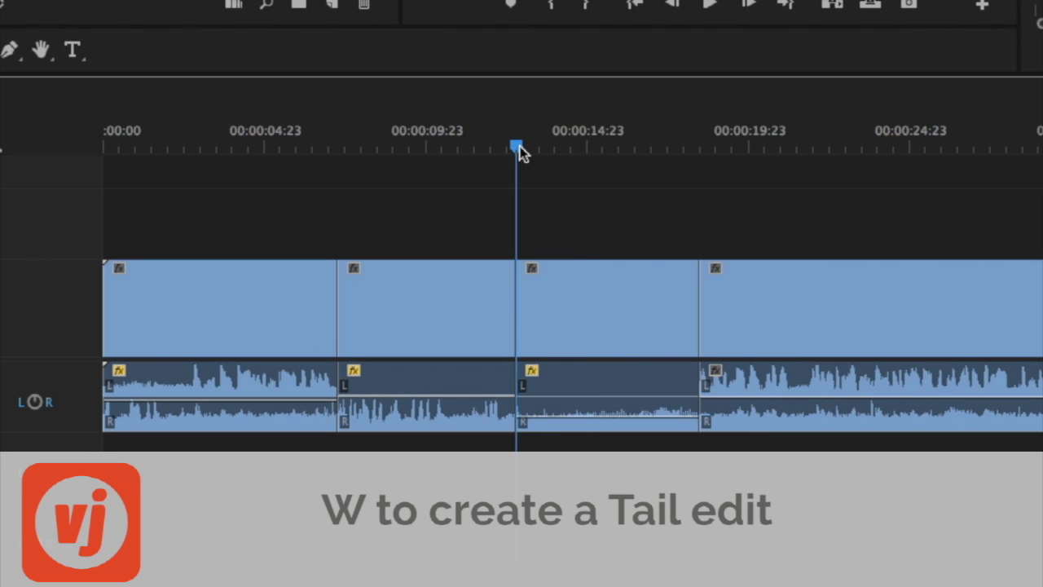
# Play the sequence from the start and ripple-trim clip ends with W during playback
pyautogui.moveTo(518, 149); pyautogui.dragTo(95, 183)
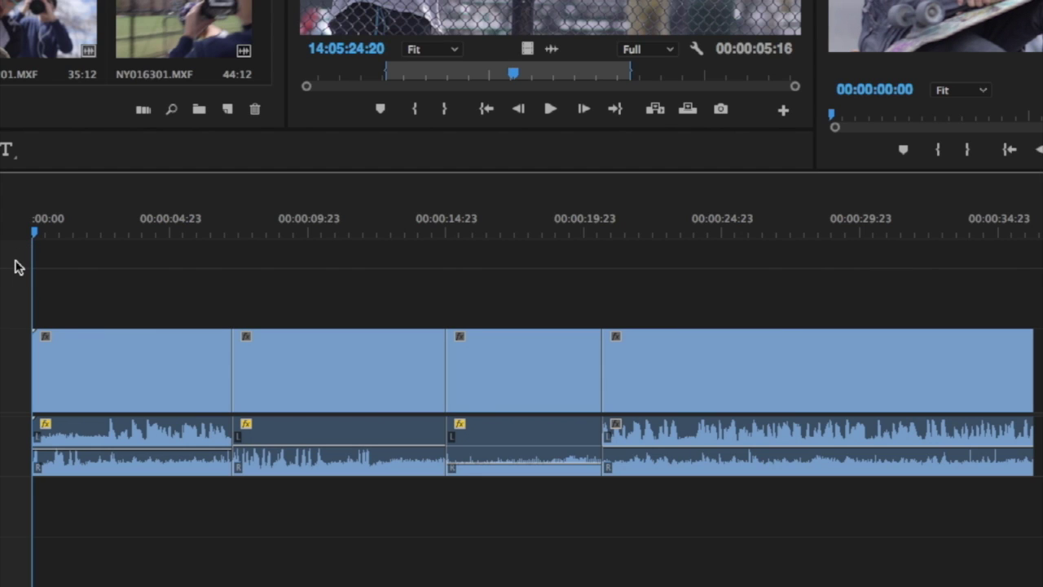
pyautogui.press('space')
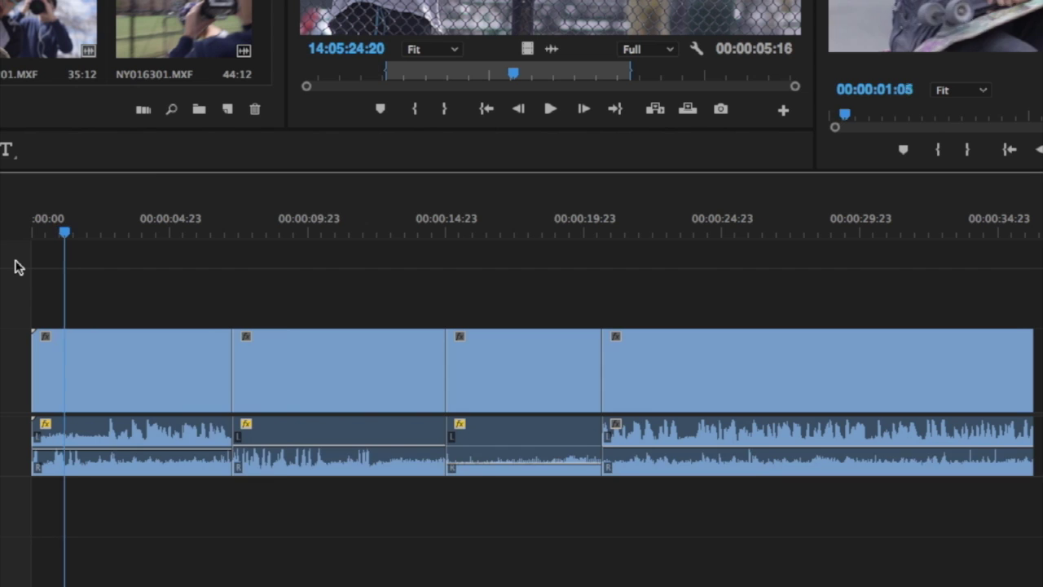
pyautogui.press('w')
pyautogui.press('w')
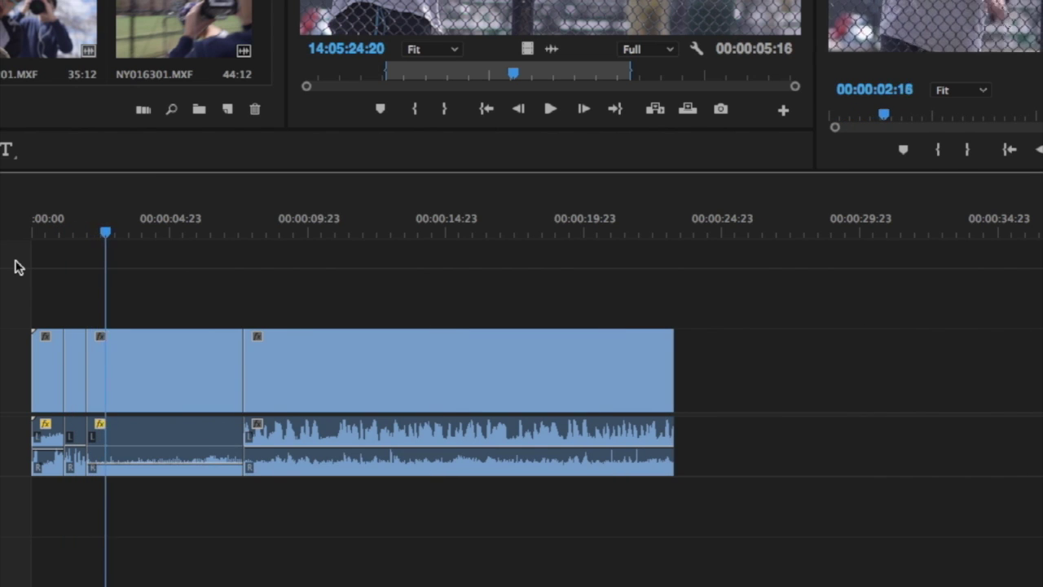
pyautogui.press('w')
pyautogui.press('w')
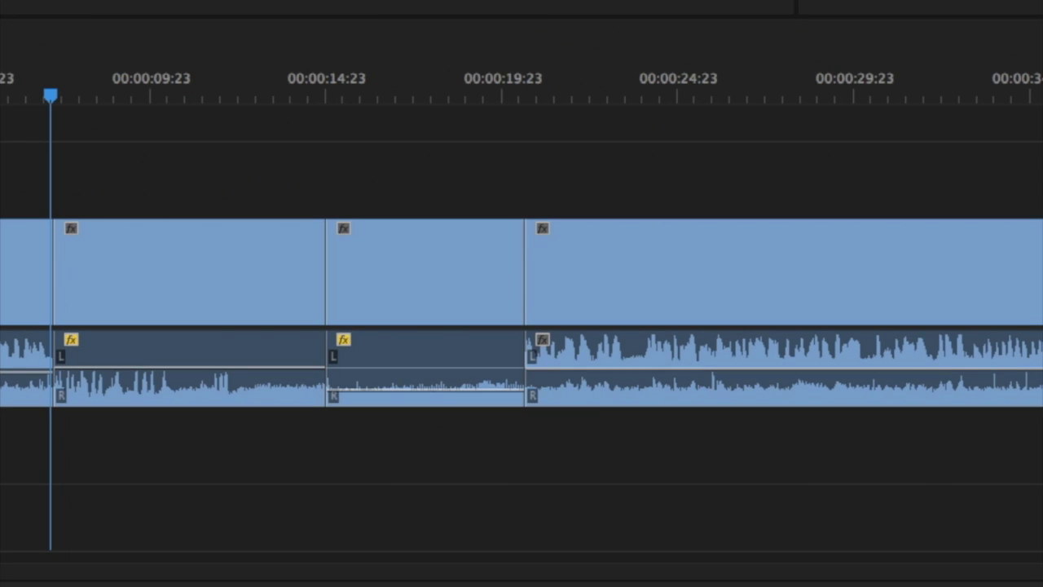
# Overwrite a 5-second source clip into the sequence, then undo back through the Cross Dissolve
pyautogui.moveTo(495, 143); pyautogui.dragTo(468, 461)
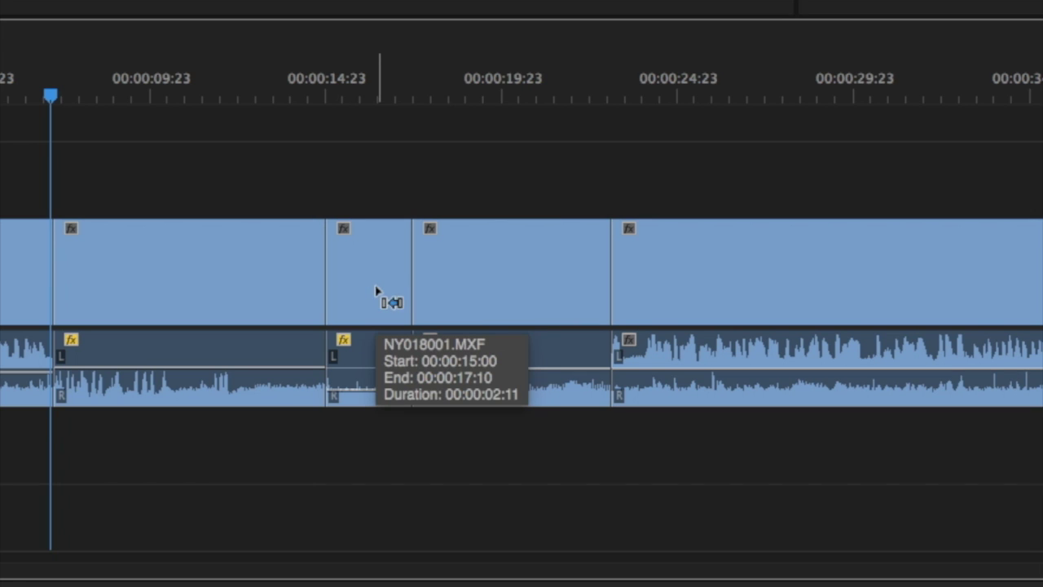
pyautogui.hotkey('ctrl', 'z')
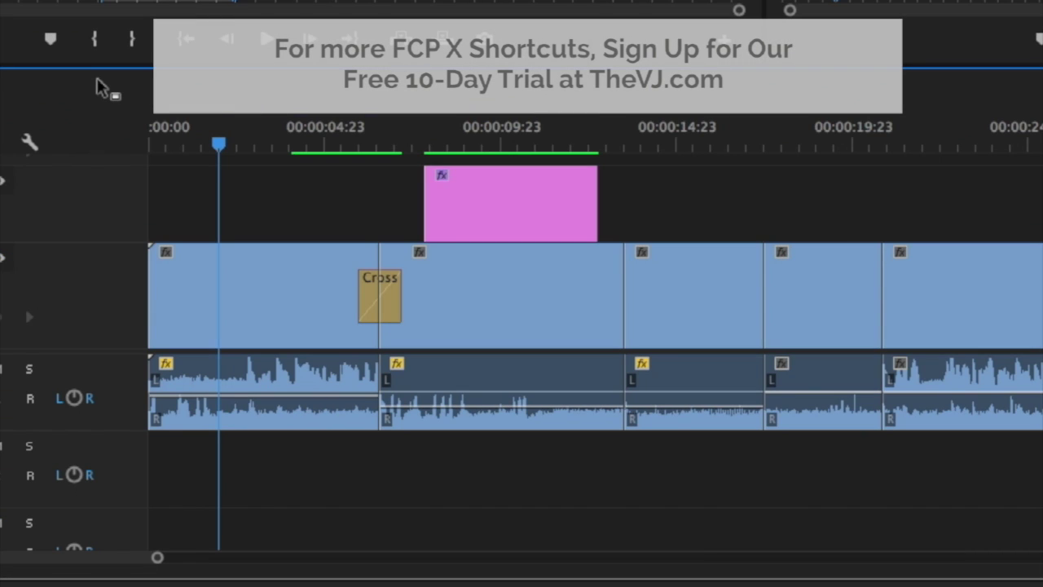
pyautogui.hotkey('ctrl', 'z')
pyautogui.hotkey('ctrl', 'z')
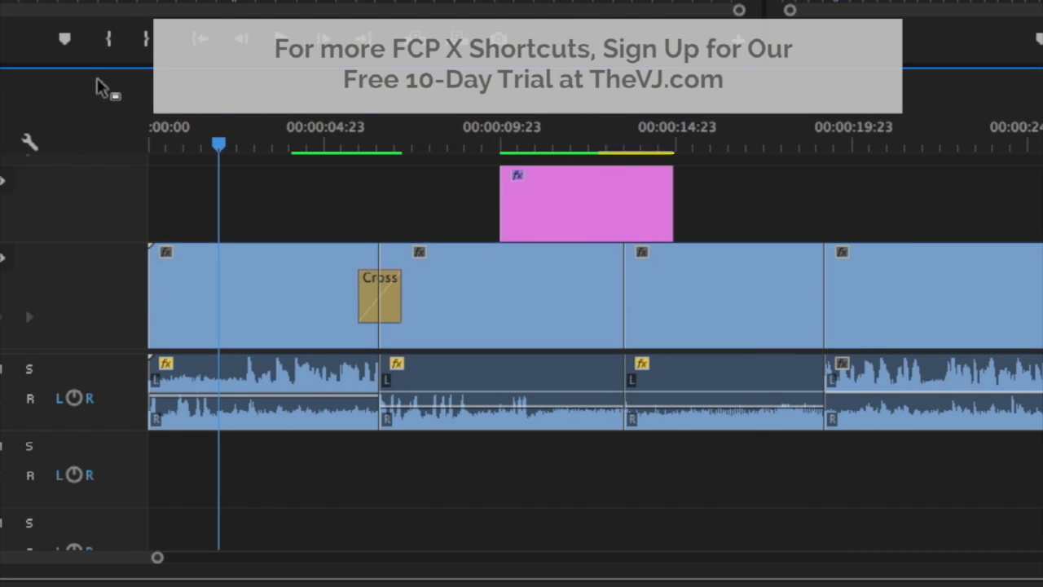
pyautogui.hotkey('ctrl', 'z')
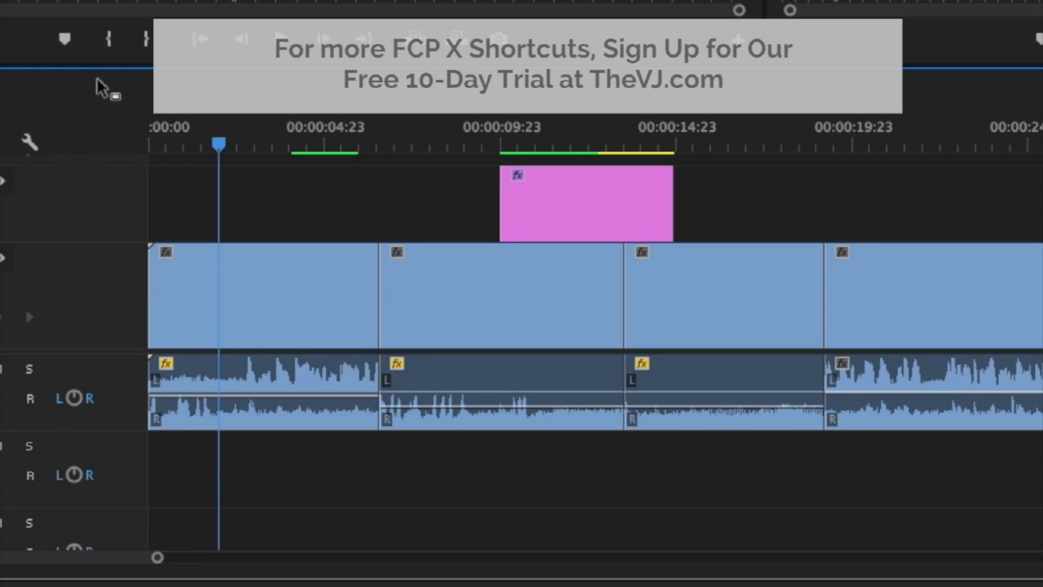
pyautogui.hotkey('ctrl', 'z')
pyautogui.hotkey('ctrl', 'z')
pyautogui.hotkey('ctrl', 'z')
pyautogui.hotkey('ctrl', 'z')
pyautogui.hotkey('ctrl', 'z')
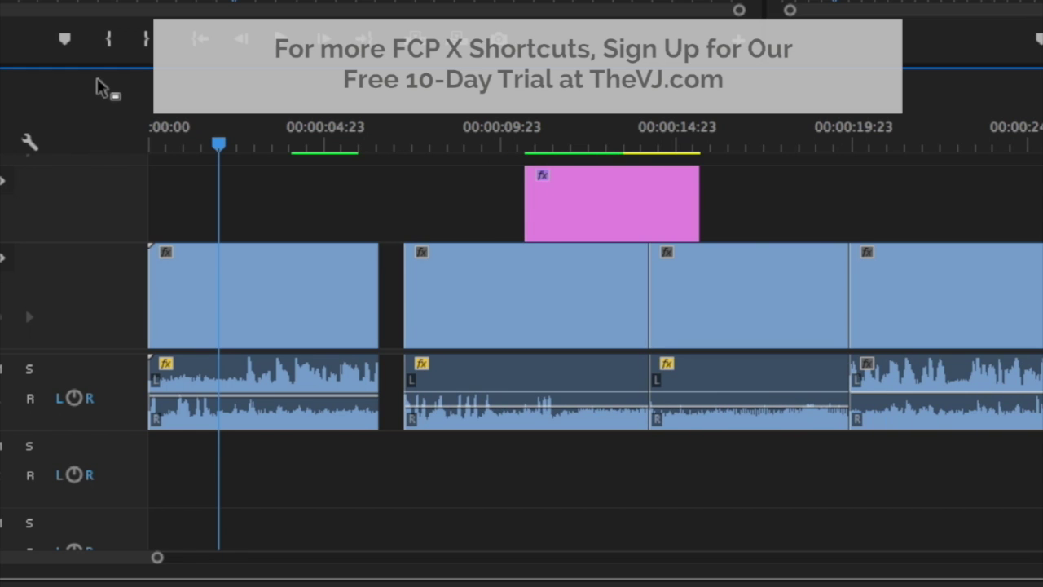
pyautogui.hotkey('ctrl', 'z')
pyautogui.hotkey('ctrl', 'z')
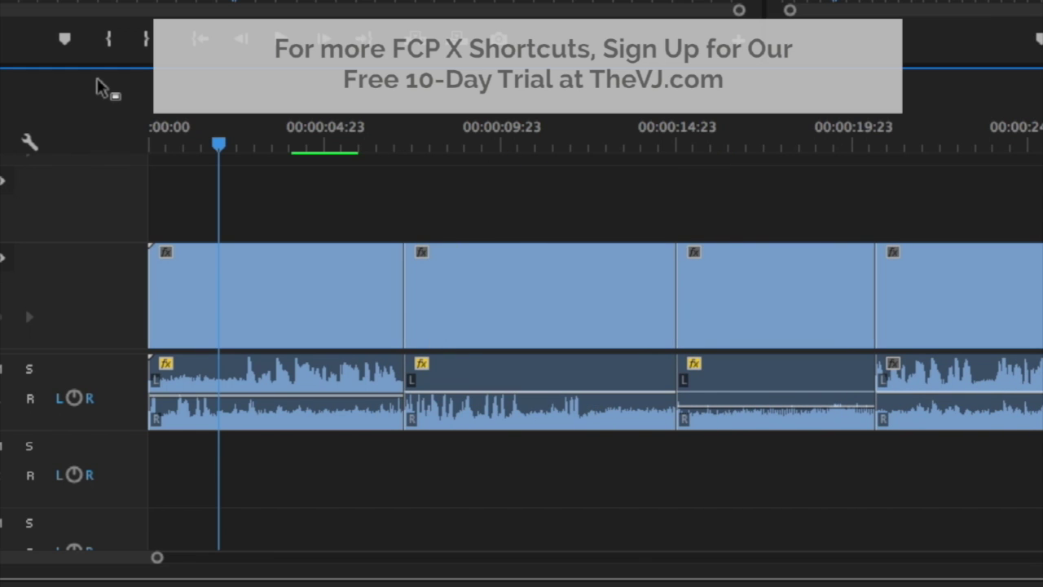